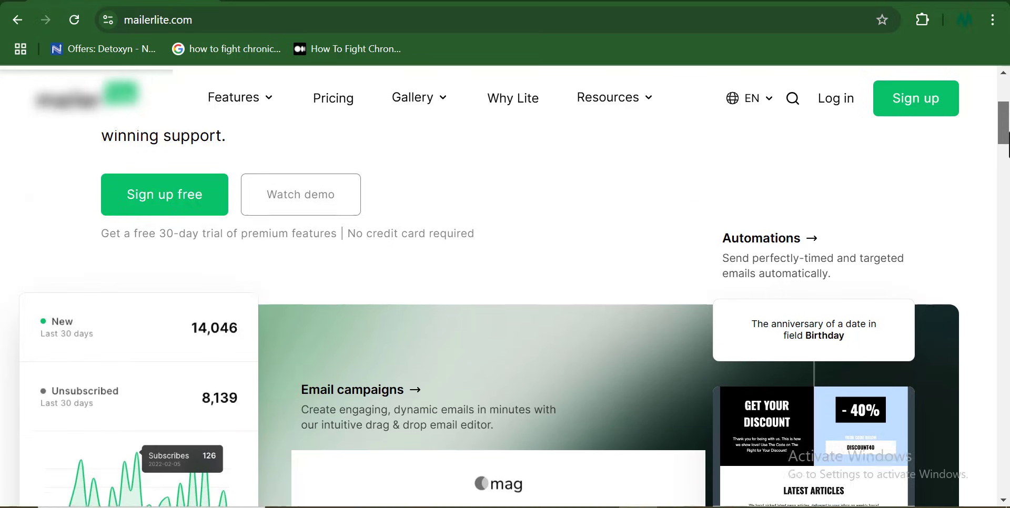
- Scroll through the mailerlite.com homepage features toward the Forever Free sign-up
scroll(505, 316, "down", 3)
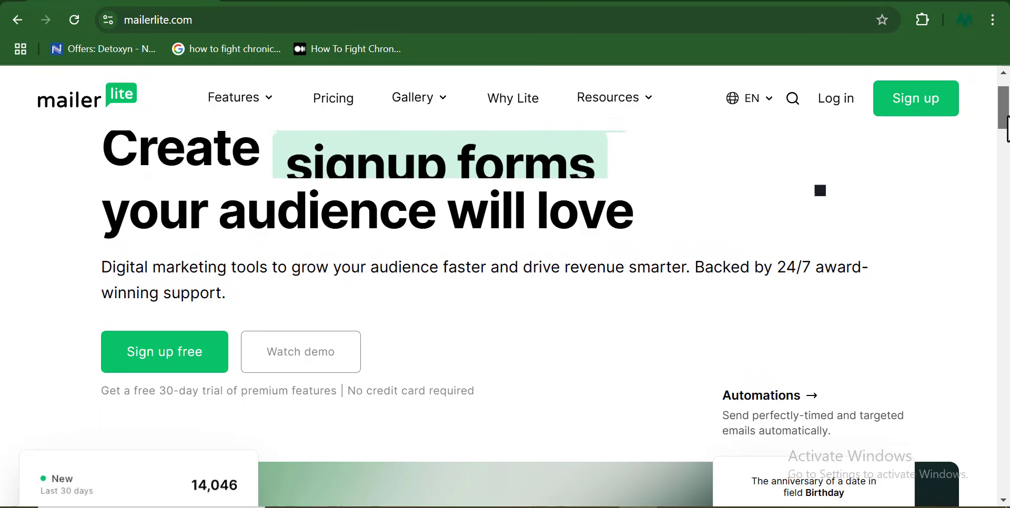
scroll(506, 286, "down", 5)
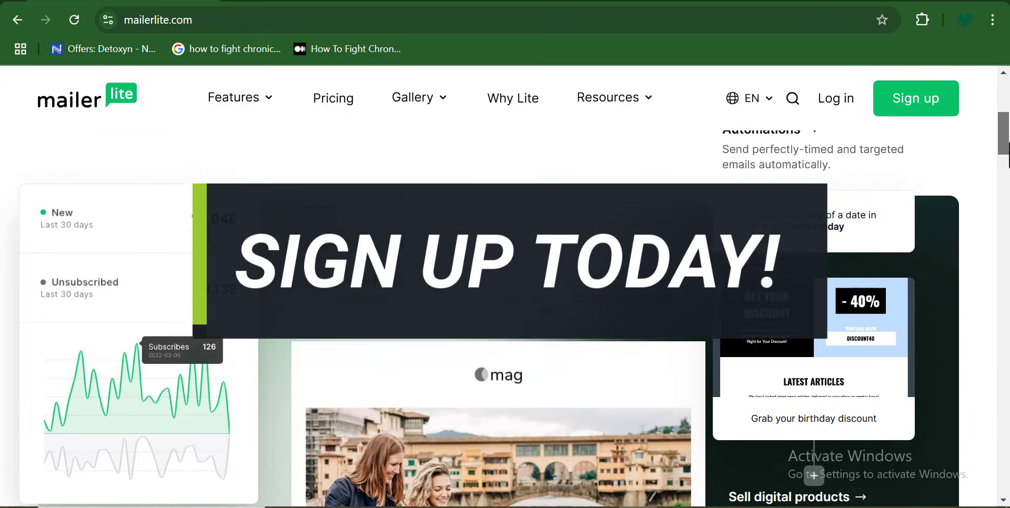
scroll(506, 315, "down", 6)
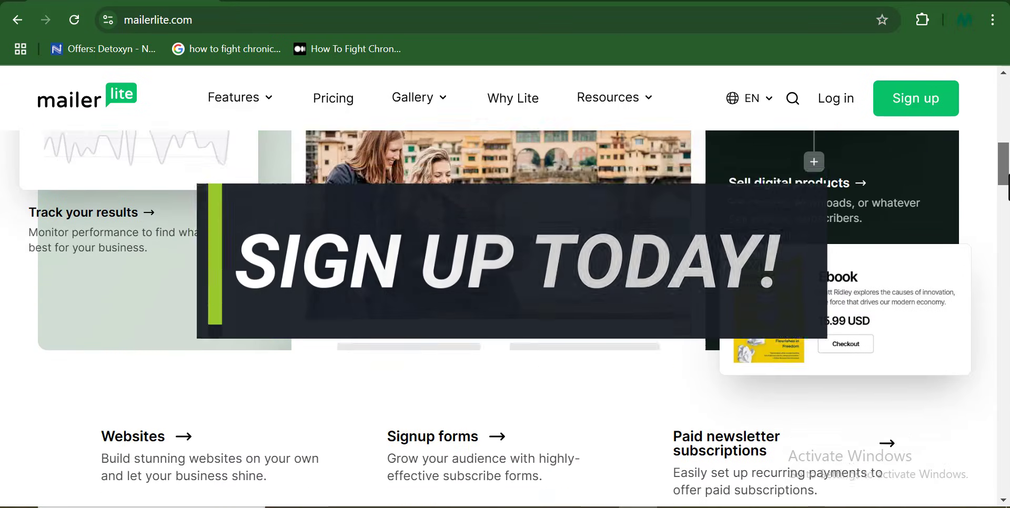
left_click_drag(1007, 189, 1007, 351)
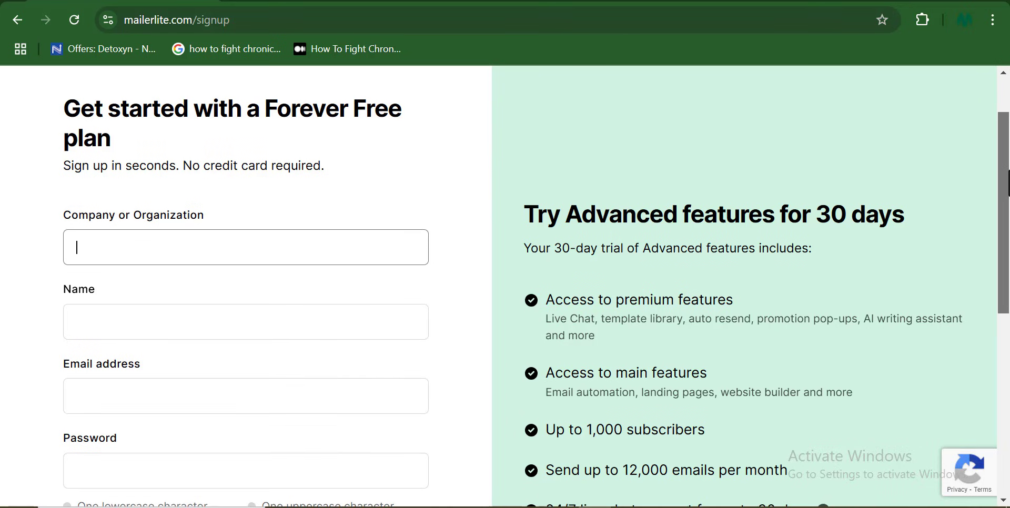
- Register the 'Klever Seber' company account with saved name and email and a password
type("Klever Seb")
type("er")
left_click(232, 321)
left_click(220, 364)
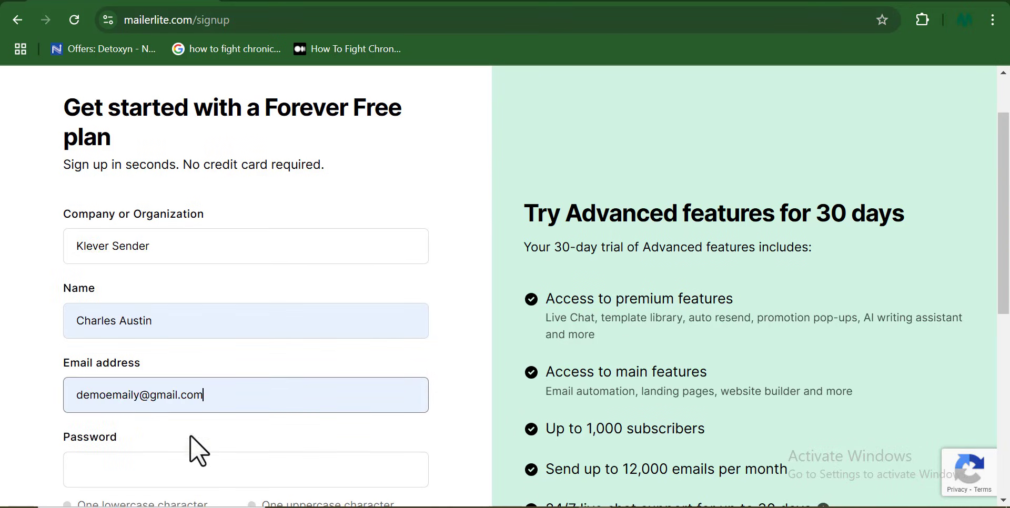
scroll(380, 254, "down", 4)
left_click(380, 254)
type("••••••••••")
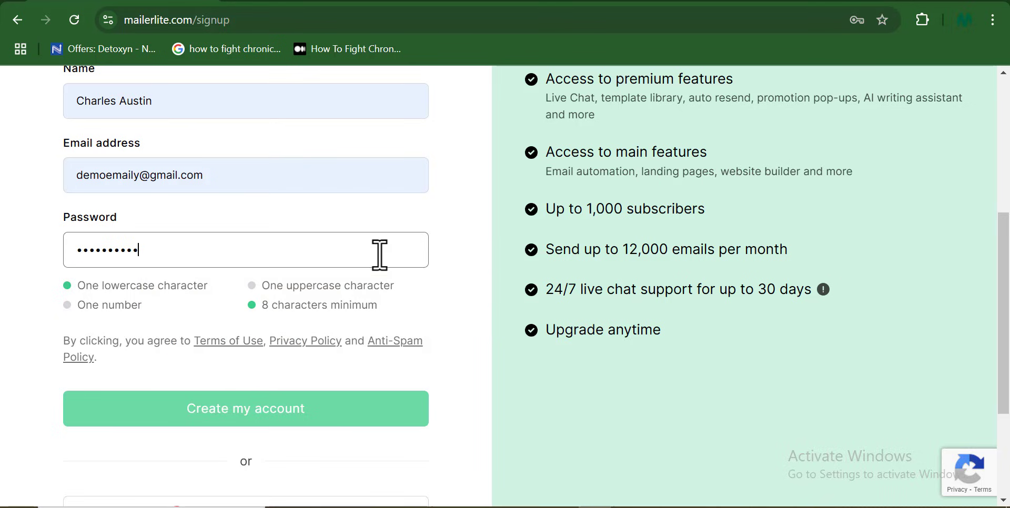
type("•")
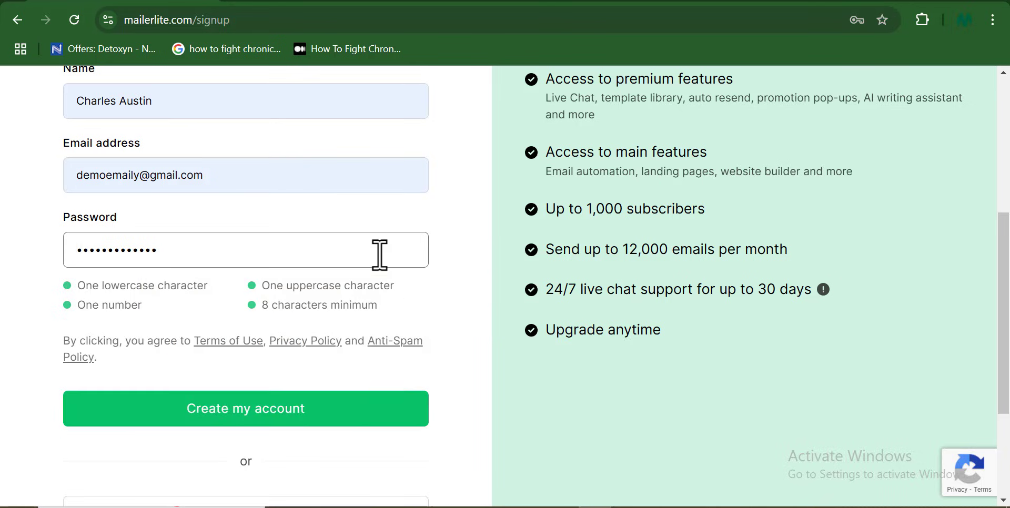
left_click(333, 418)
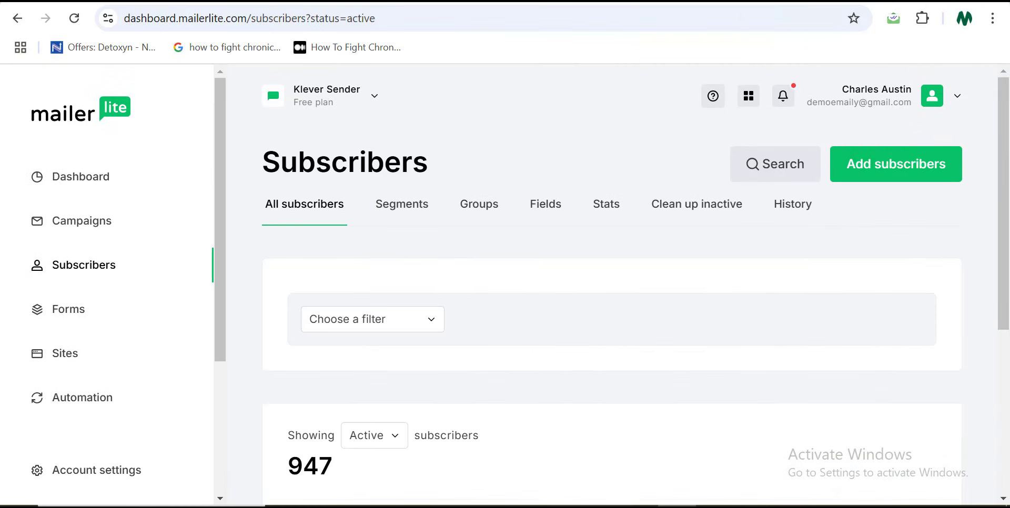
- Bring up the Add subscribers file upload, then cancel it without choosing any file
left_click(955, 161)
scroll(1008, 184, "down", 2)
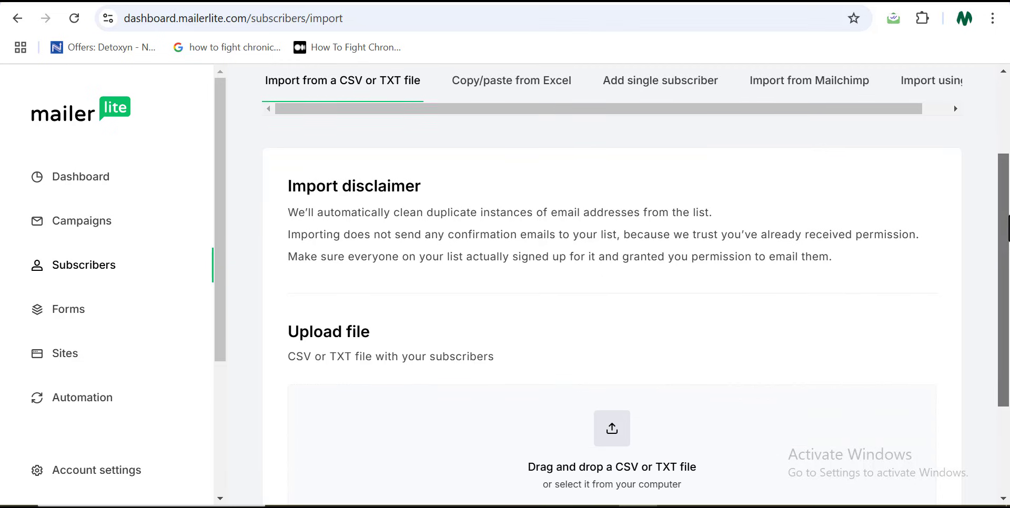
scroll(1008, 184, "up", 2)
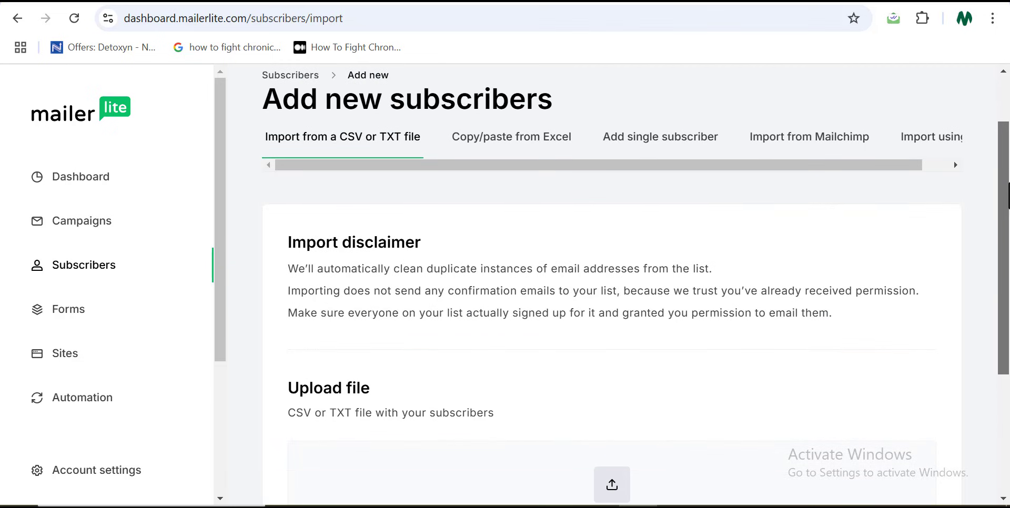
left_click_drag(1009, 195, 1009, 314)
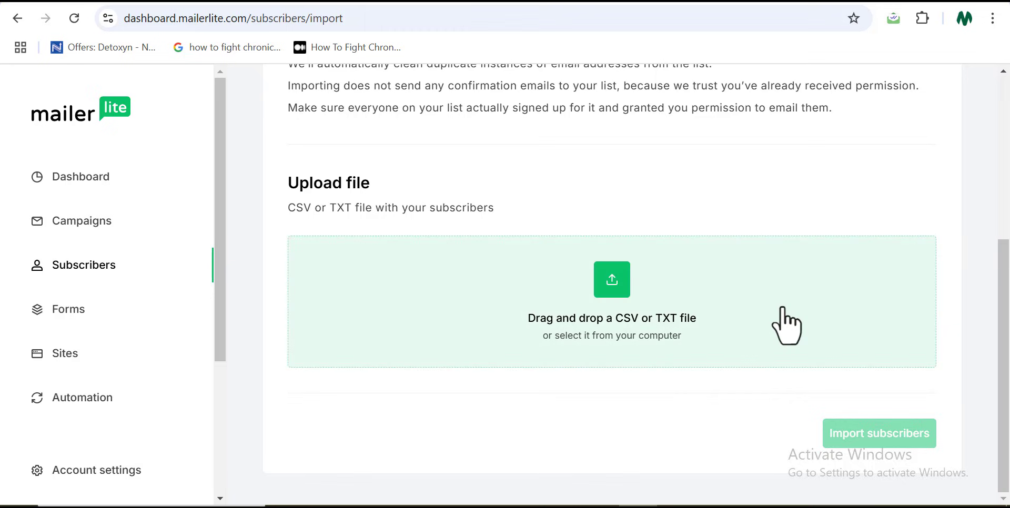
left_click(614, 285)
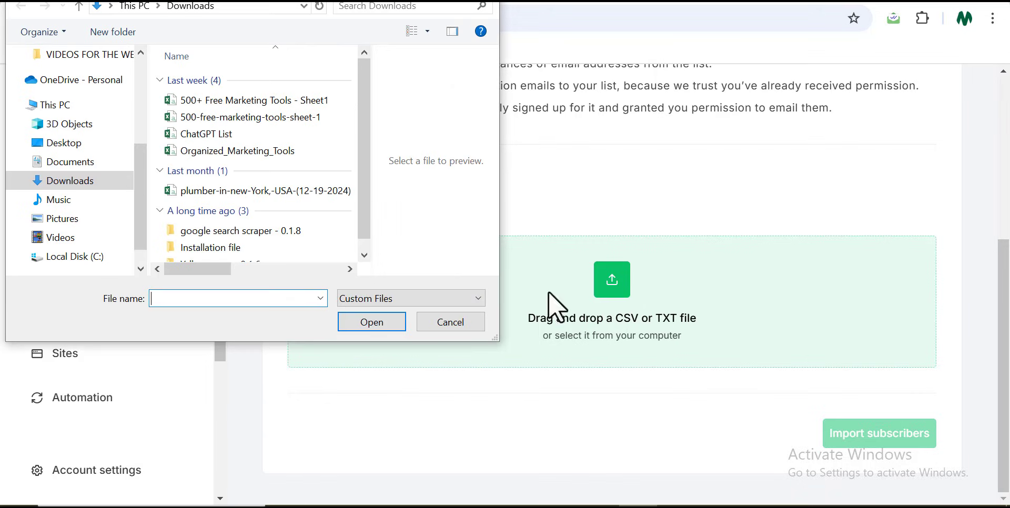
mouse_move(358, 84)
left_mouse_down()
mouse_move(362, 132)
mouse_move(364, 78)
left_mouse_up()
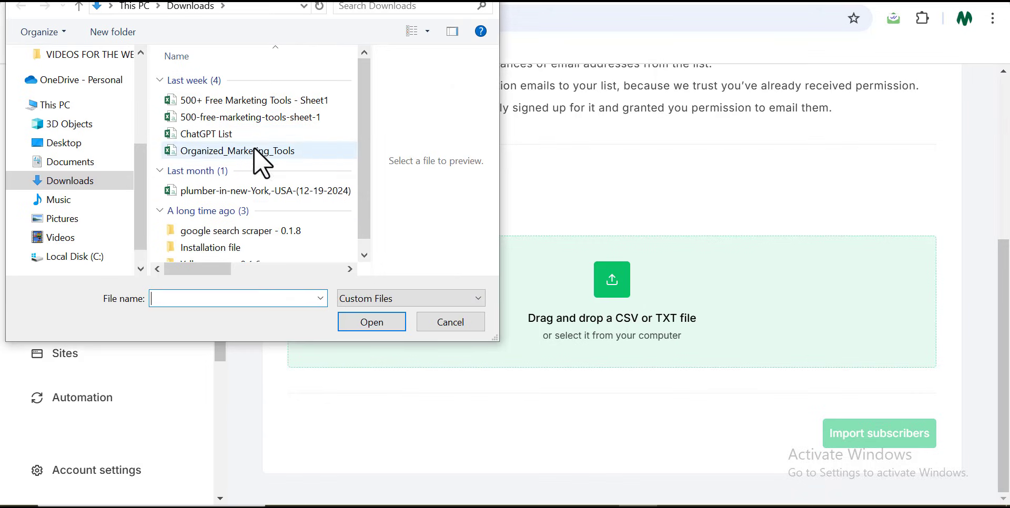
left_click(431, 322)
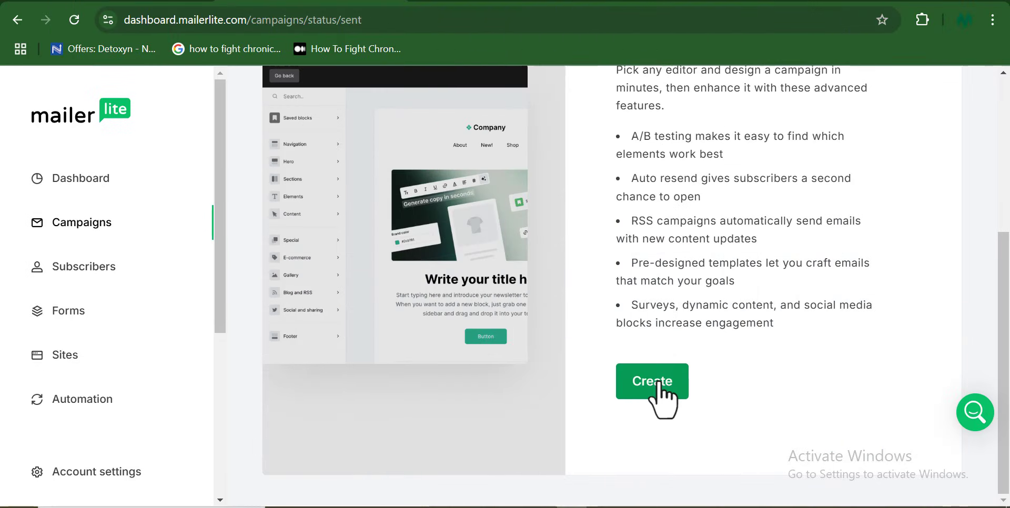
- Create regular campaign 'Amazon book review waste' with pasted preheader, sent to all active subscribers
left_click(652, 382)
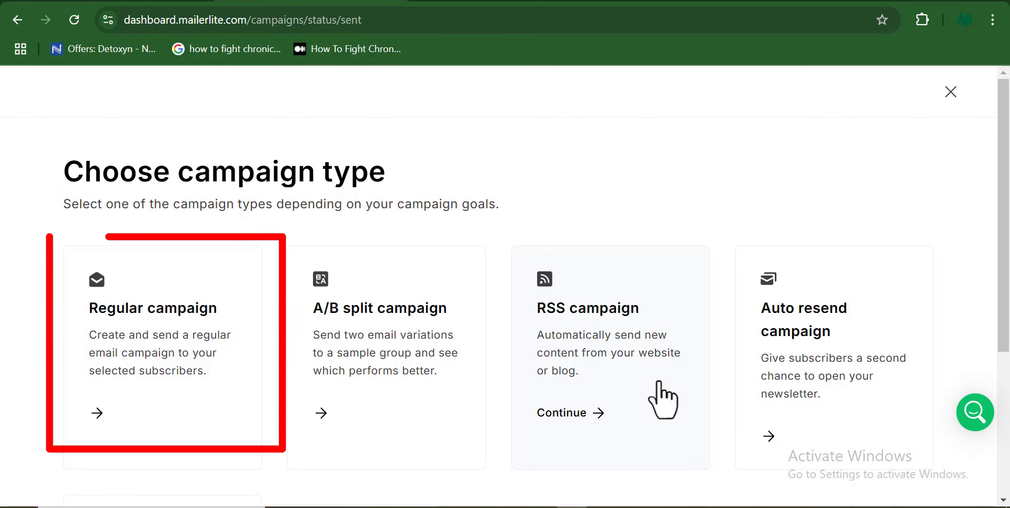
left_click(195, 412)
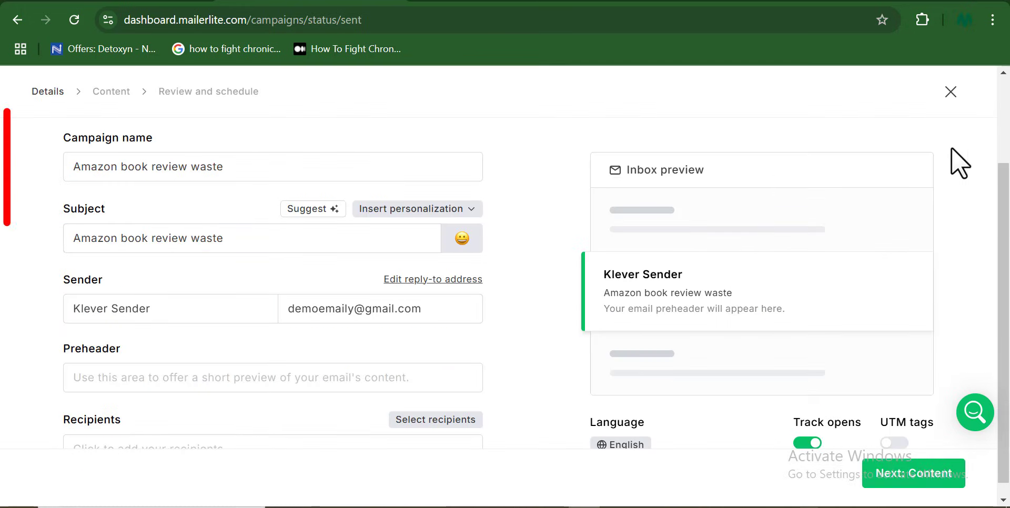
left_click_drag(1002, 192, 1008, 219)
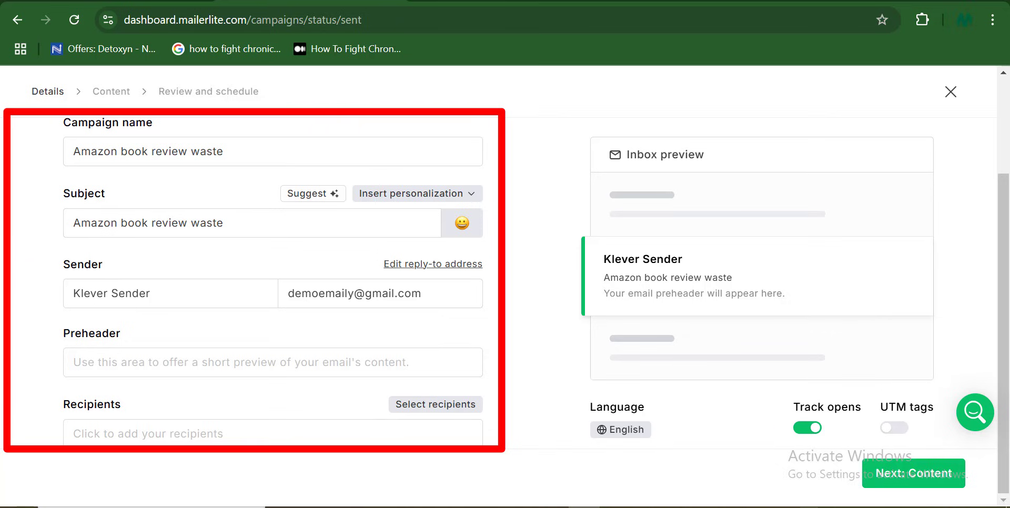
type("Hi, As an author with many books, I spend countless hours a month doing ‘random checks’ on my book's reviews.")
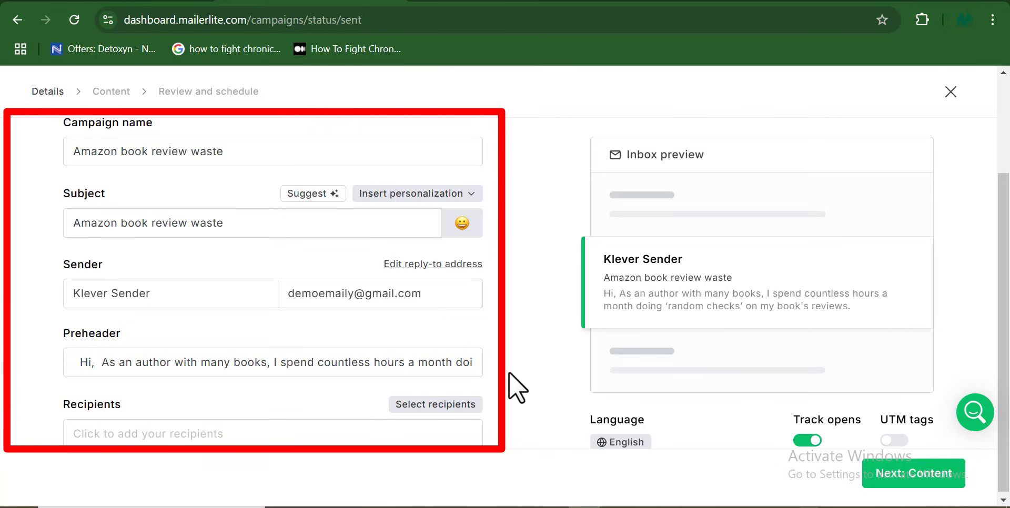
left_click(410, 404)
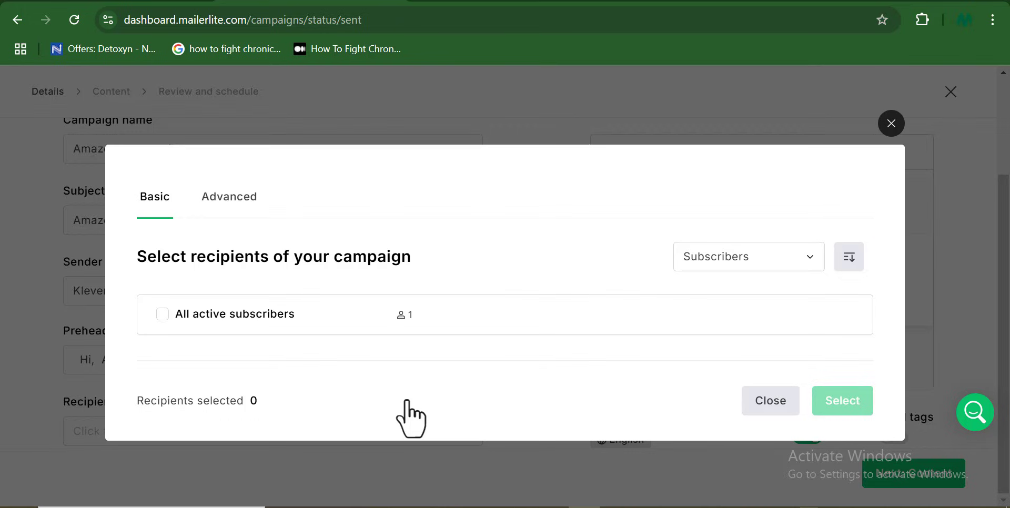
left_click(162, 314)
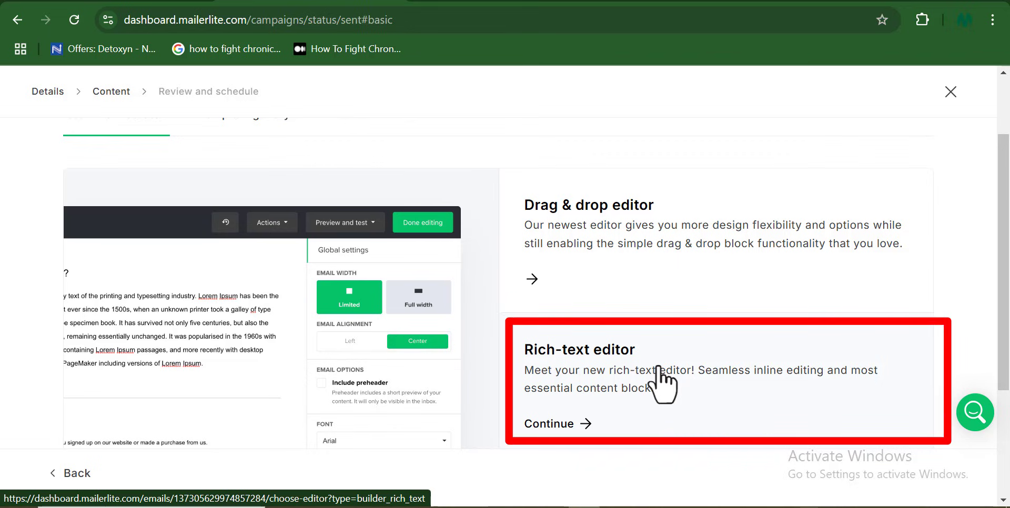
- Use the Rich-text editor and paste in the email body about checking book reviews
left_click(658, 372)
key("ctrl+v")
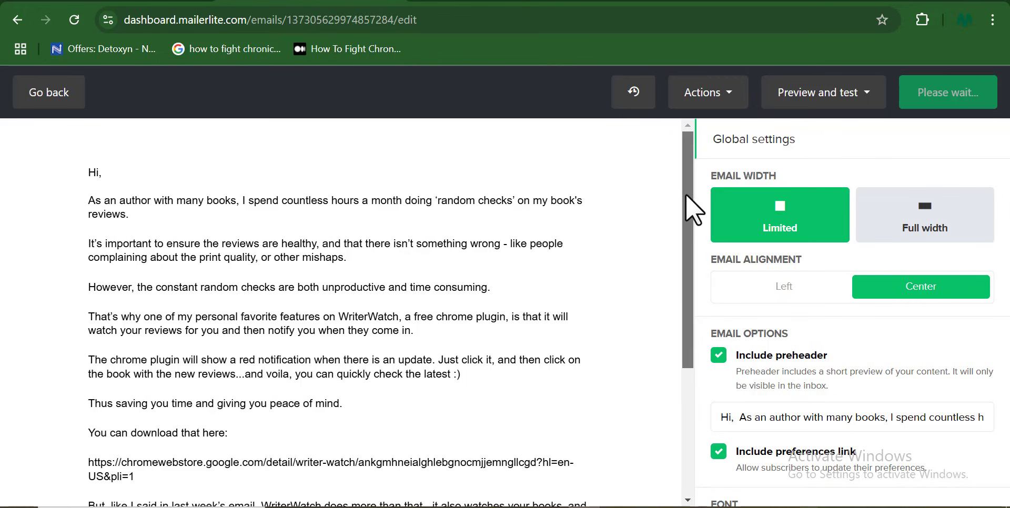
left_click_drag(686, 194, 680, 340)
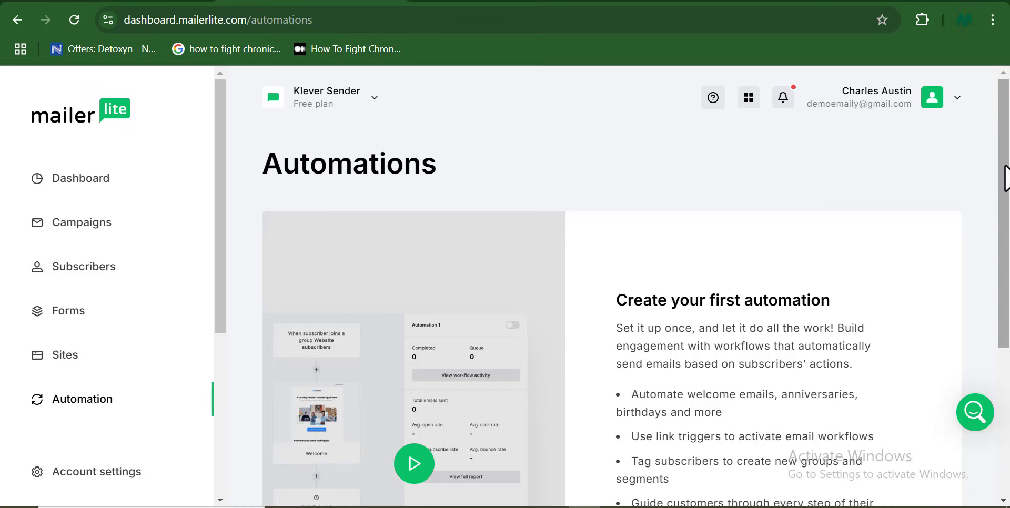
- Start the first automation and browse the workflow template list
left_click_drag(1006, 178, 1006, 180)
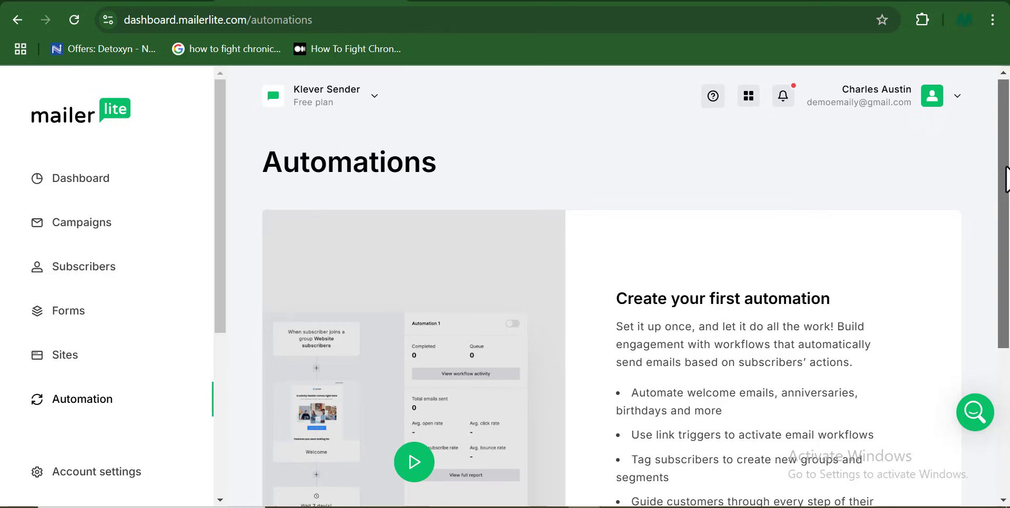
left_click(664, 393)
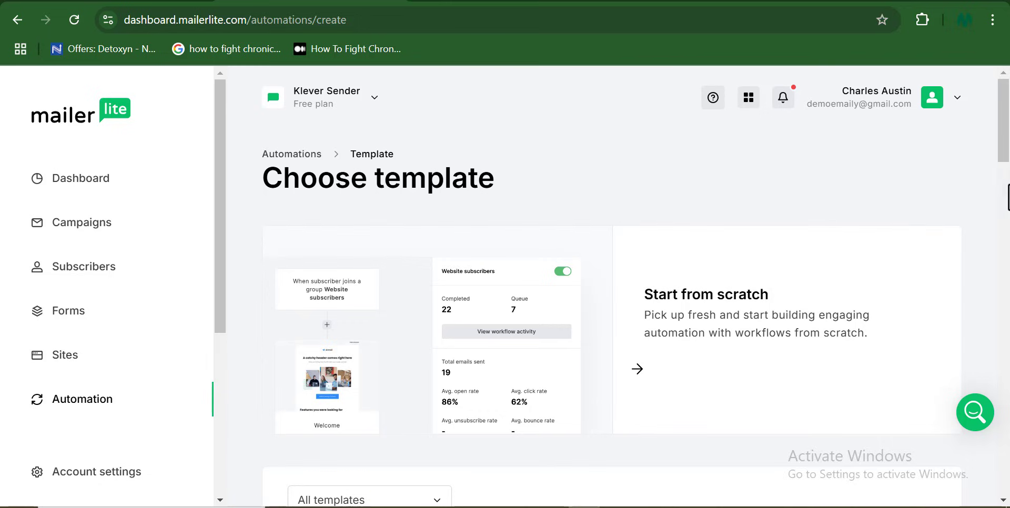
left_click_drag(1005, 158, 987, 370)
scroll(987, 370, "up", 15)
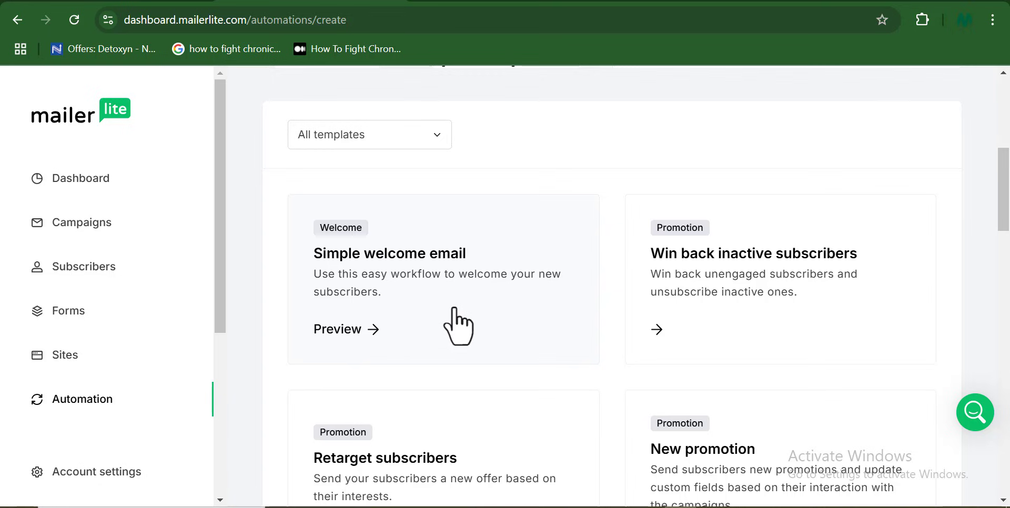
- Preview the Simple welcome email template's workflow diagram, then close the preview
left_click(457, 326)
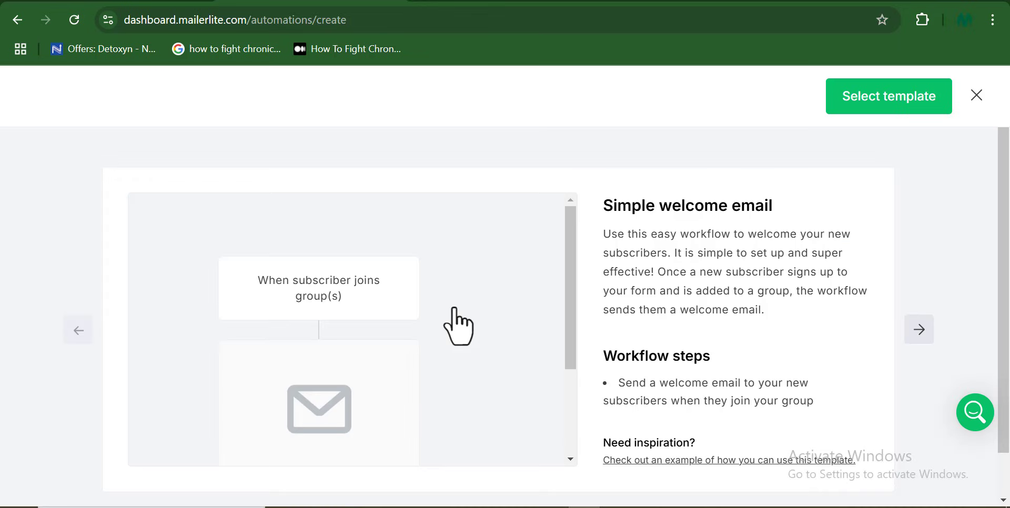
left_click_drag(570, 294, 580, 309)
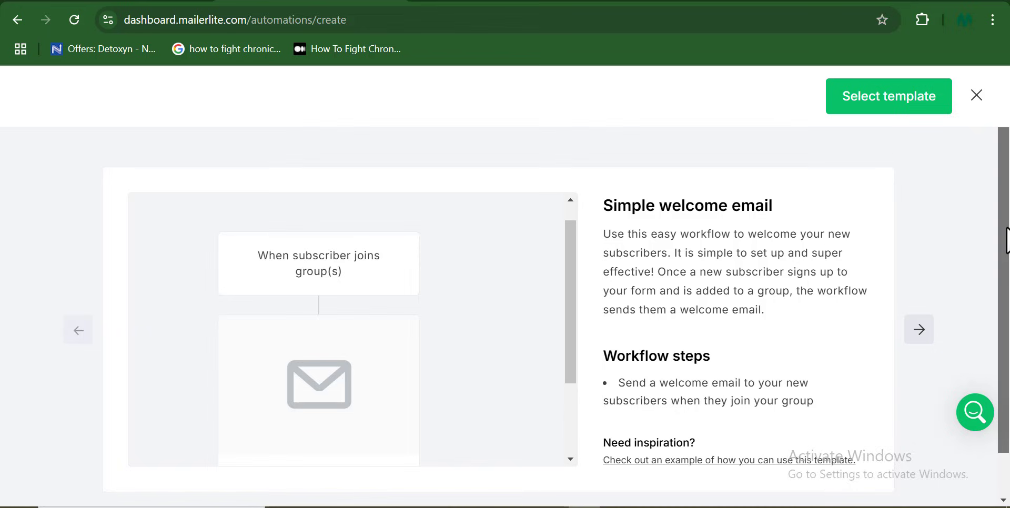
left_click_drag(1004, 237, 1008, 287)
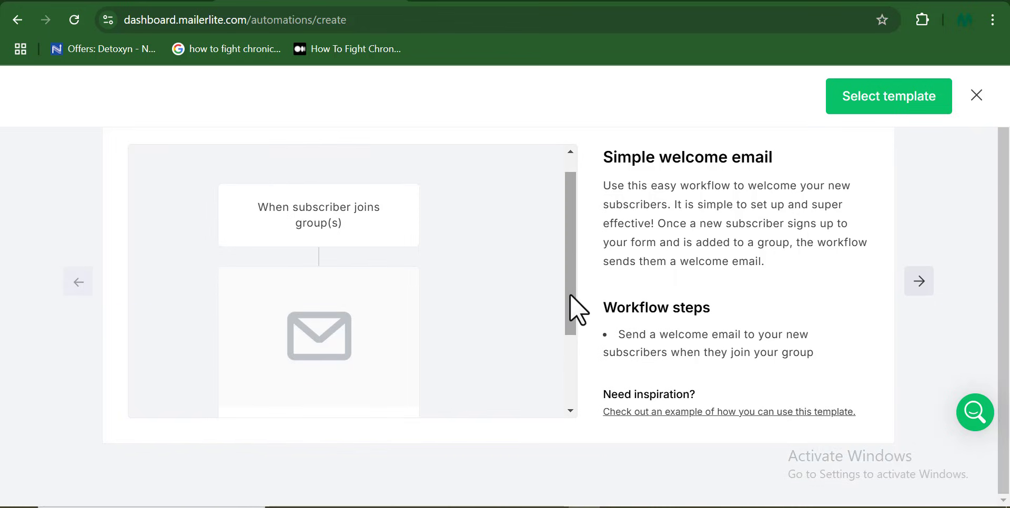
left_click_drag(570, 293, 575, 383)
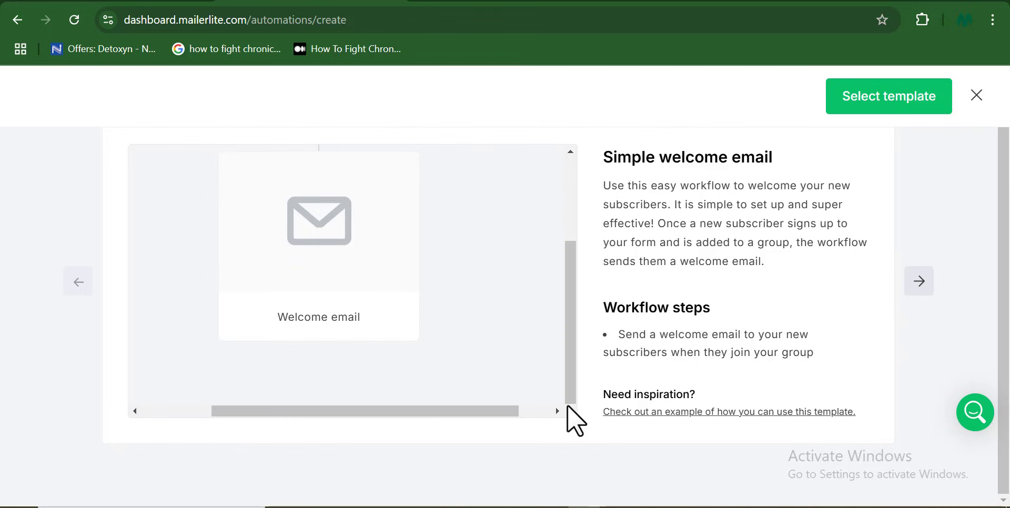
left_click_drag(480, 409, 327, 433)
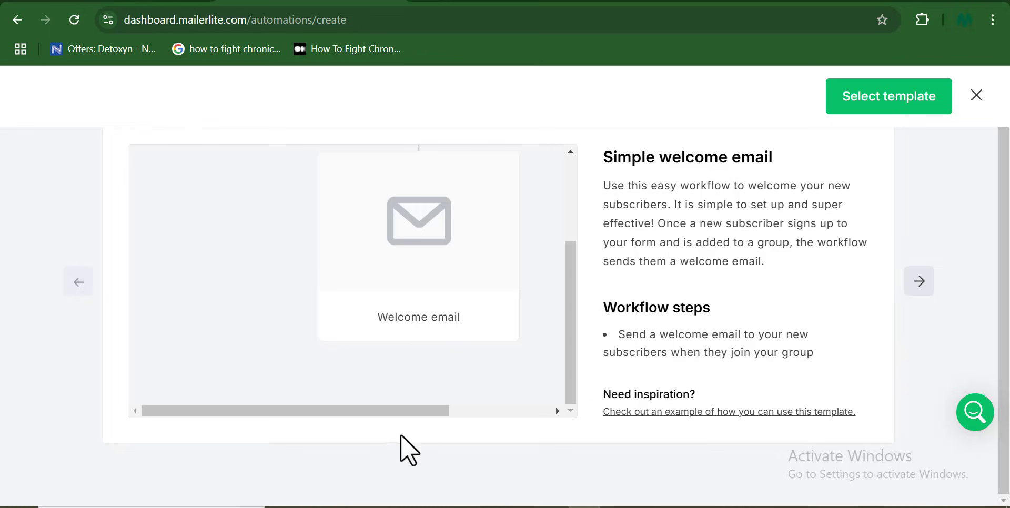
left_click_drag(393, 410, 437, 411)
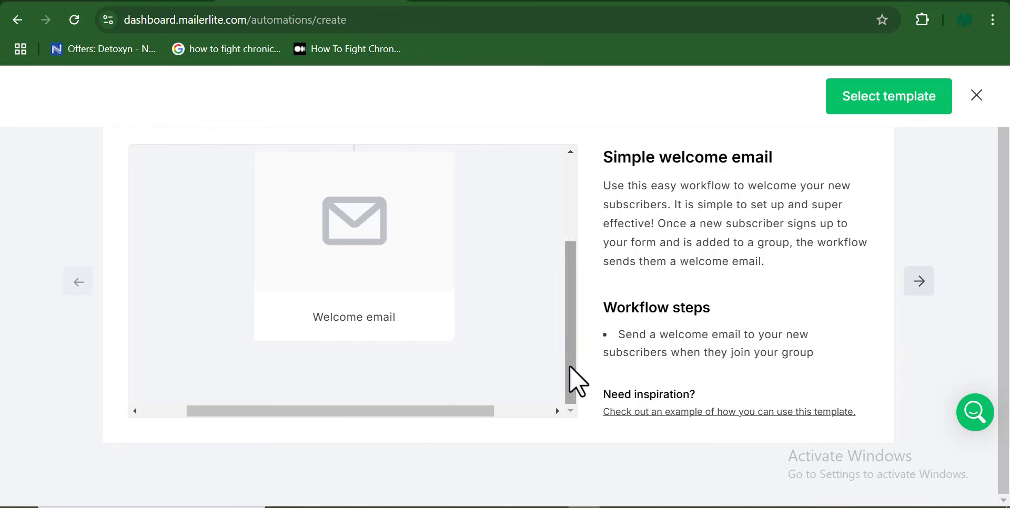
left_click_drag(569, 370, 563, 272)
key("Escape")
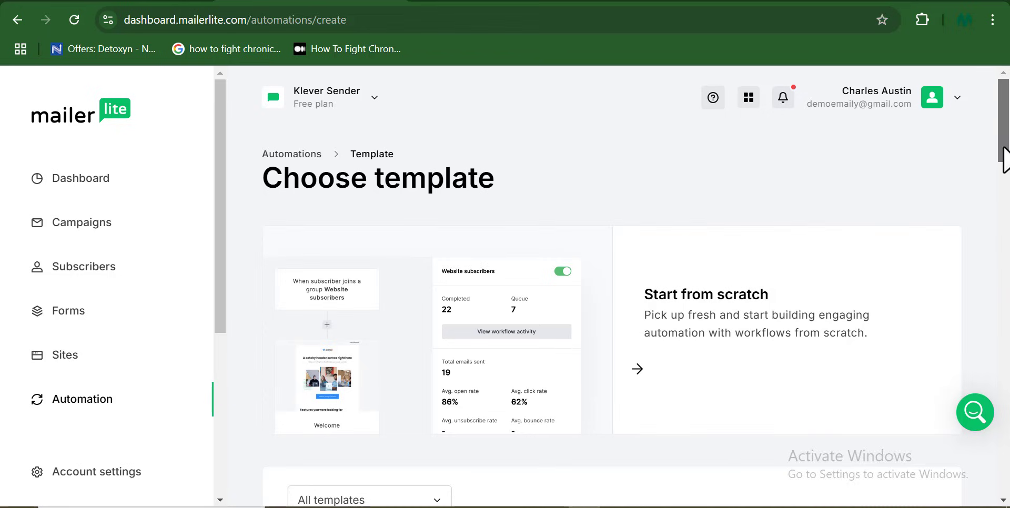
- Scroll past the automation templates to the pricing page's plan feature columns
left_click_drag(1004, 158, 1004, 275)
left_click_drag(996, 281, 983, 372)
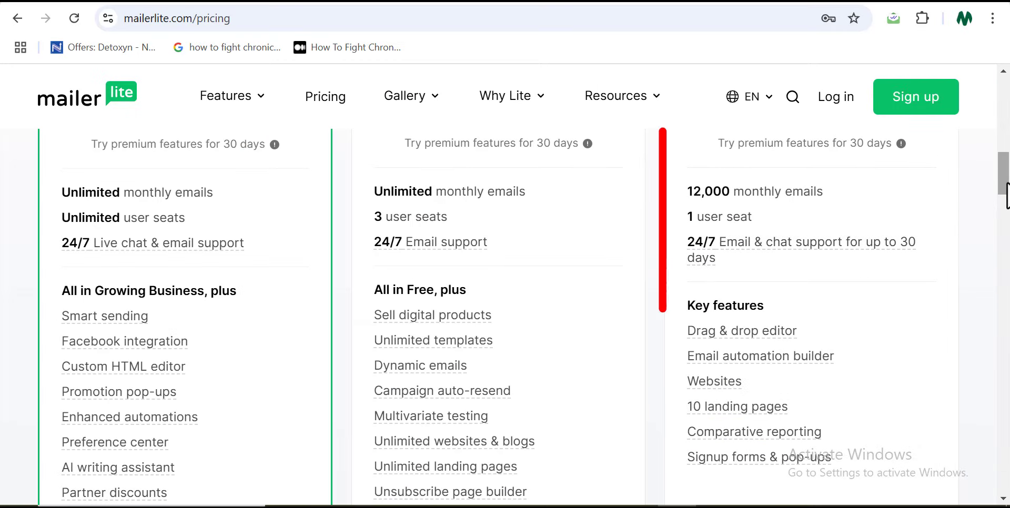
- Compare plan cards Advanced $18, Growing Business $9, Free $0, then go back home
scroll(667, 266, "up", 3)
scroll(536, 316, "down", 3)
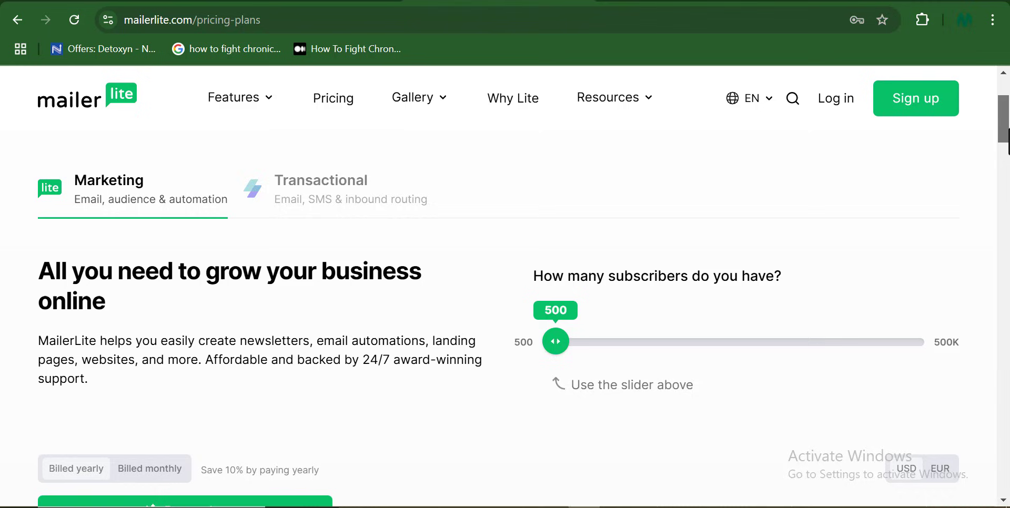
scroll(505, 286, "down", 3)
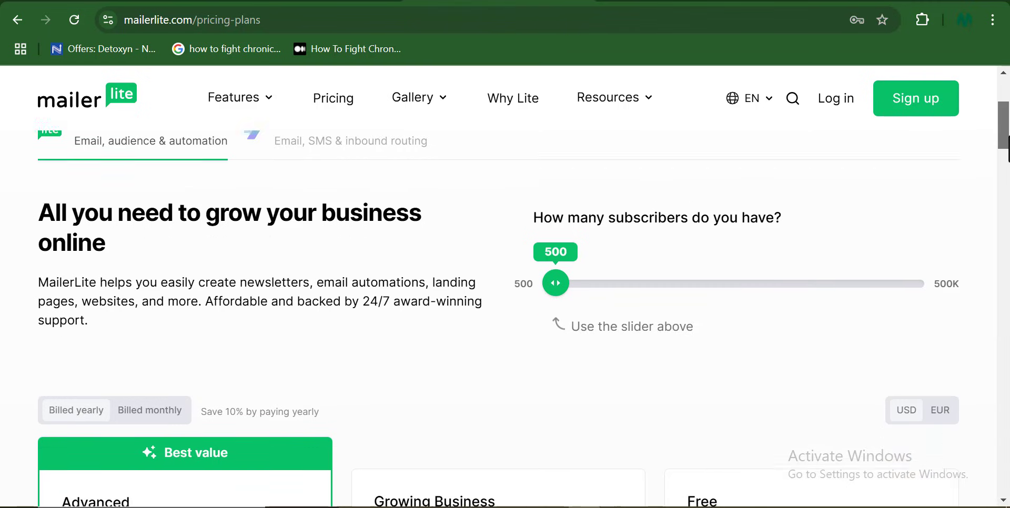
scroll(505, 316, "down", 3)
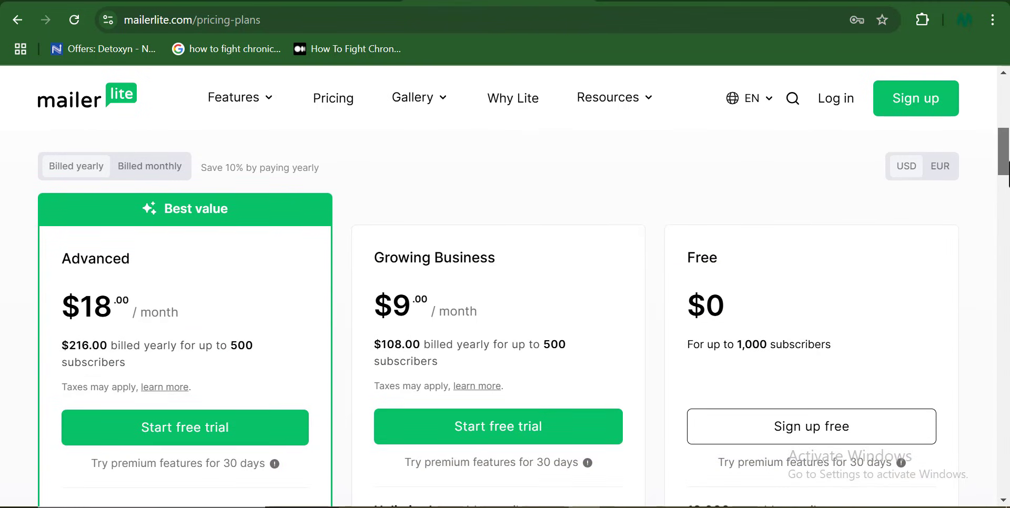
scroll(506, 316, "down", 1)
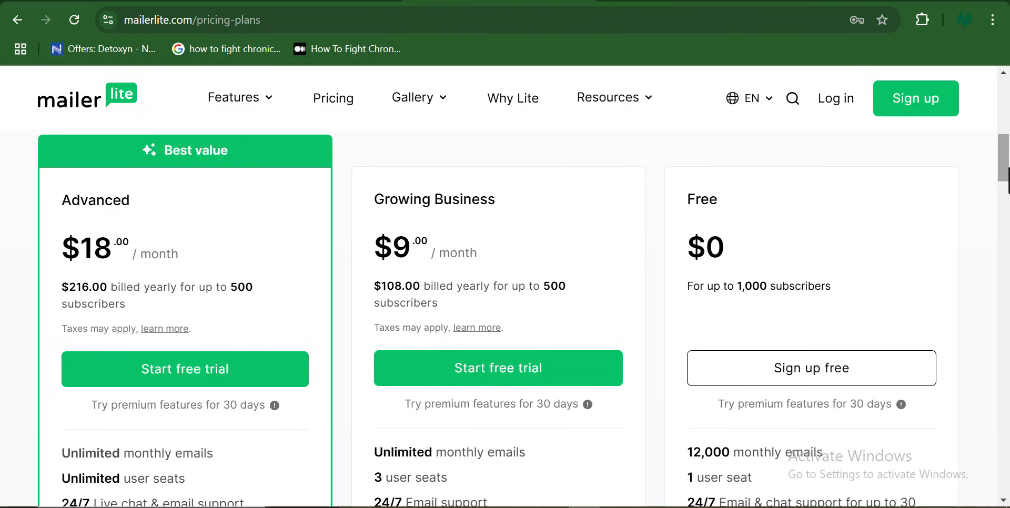
key("alt+Left")
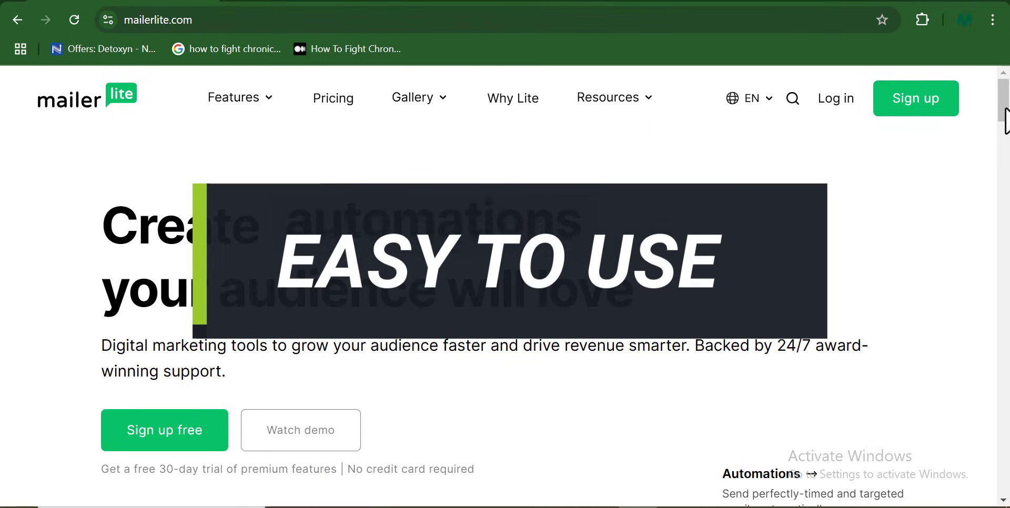
- Scroll the website templates gallery showing Business, E-commerce, Education and Event categories
left_click_drag(1005, 121, 1006, 234)
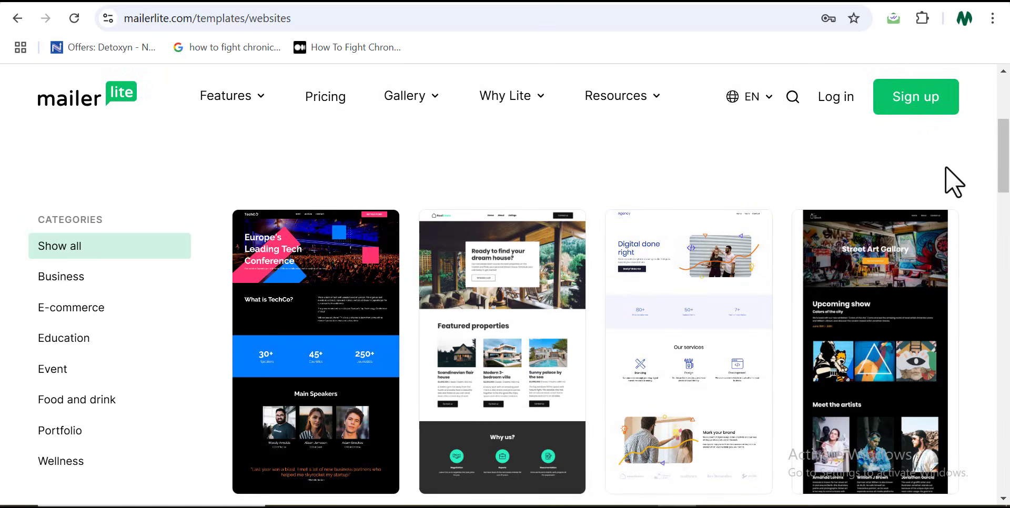
- Browse website templates to page 2, including 'Catch Breathtaking Moments', then show the Gallery menu
left_click_drag(1002, 150, 1008, 287)
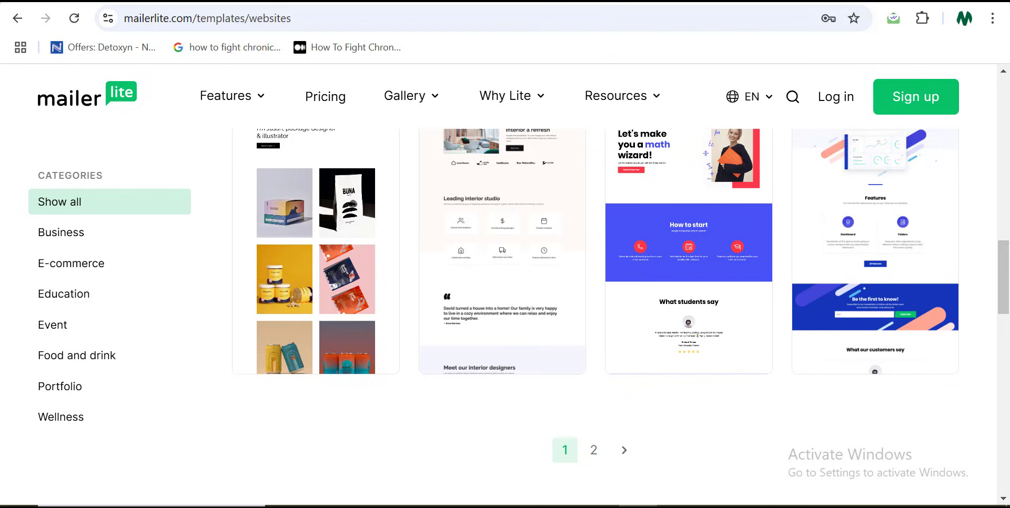
left_click_drag(1007, 122, 1009, 175)
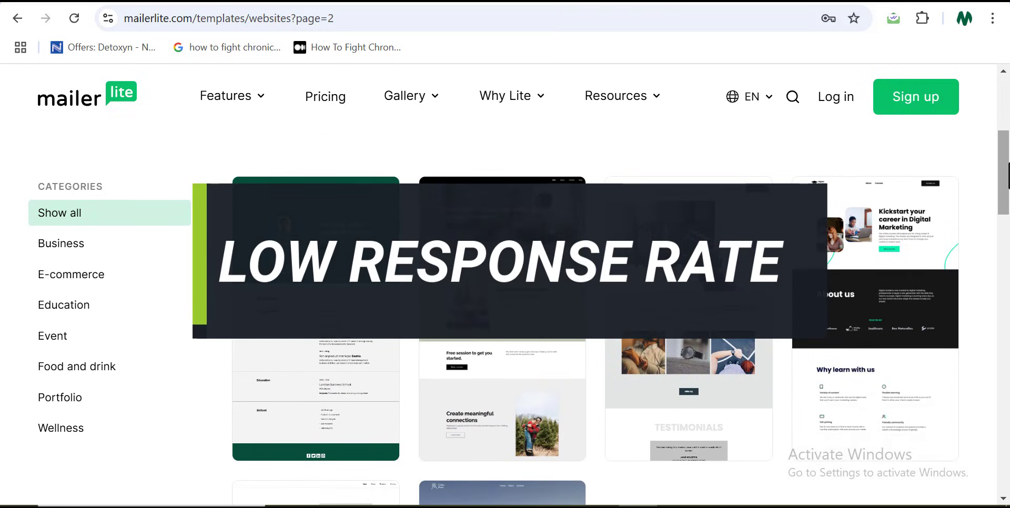
left_click(433, 100)
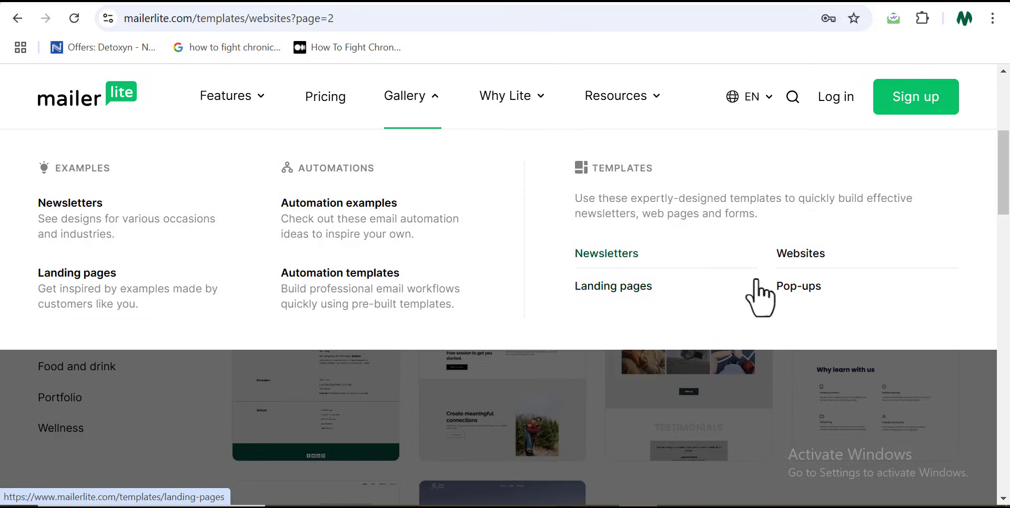
- Browse the Pop-ups templates gallery from the Gallery menu and scroll through its designs
left_click(784, 286)
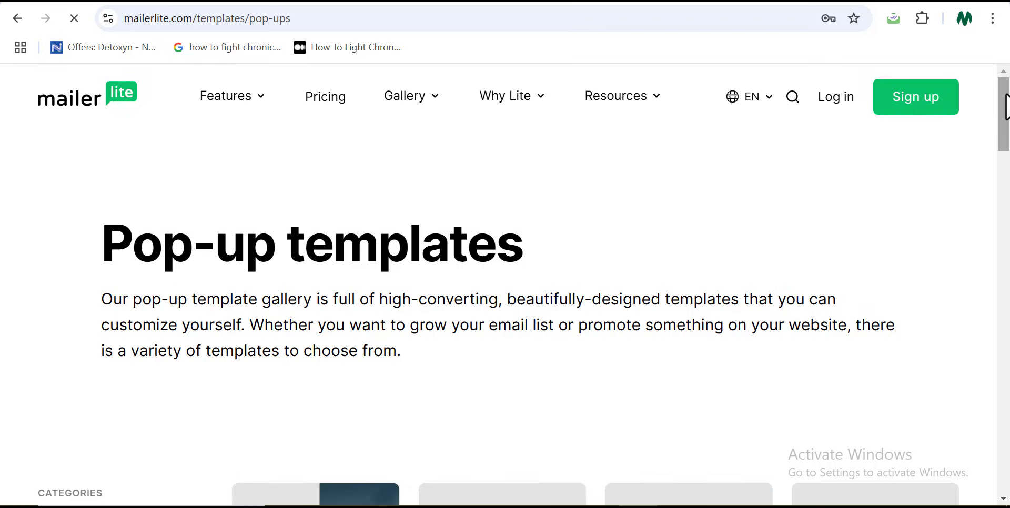
left_click_drag(1005, 105, 1005, 271)
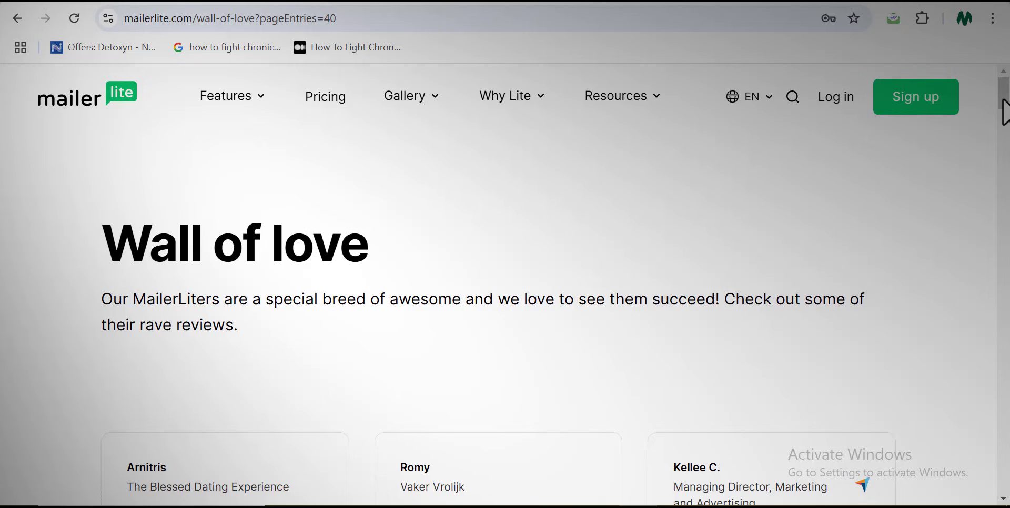
scroll(1005, 112, "down", 1)
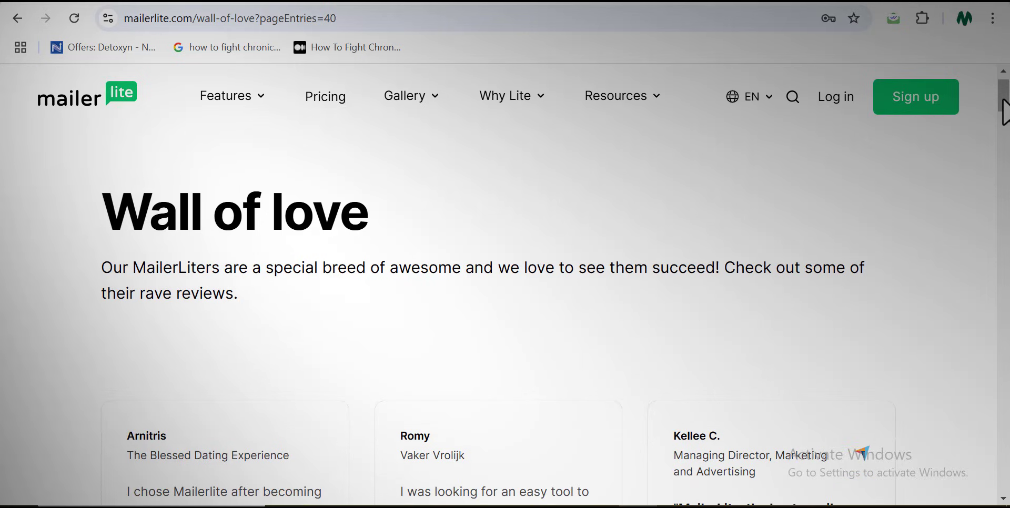
scroll(1005, 112, "down", 3)
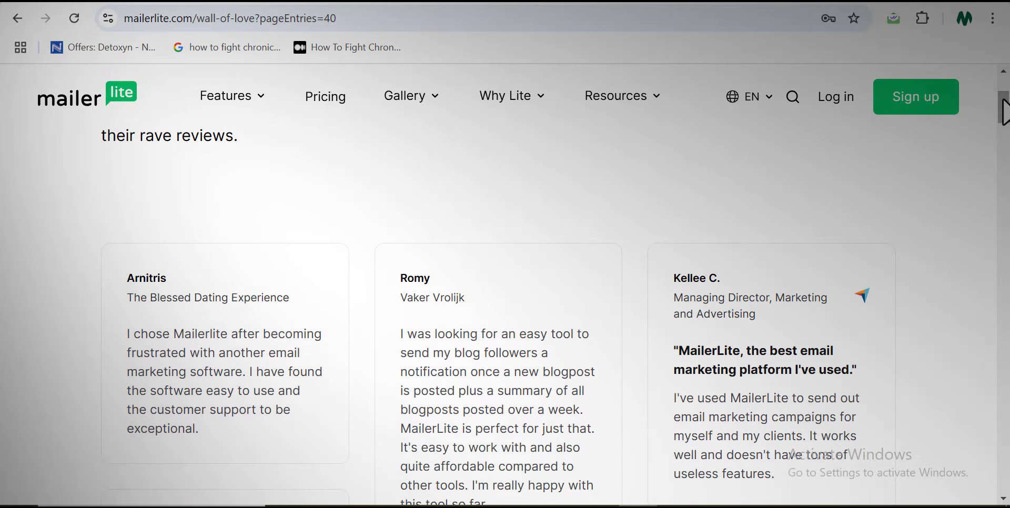
scroll(1005, 112, "down", 2)
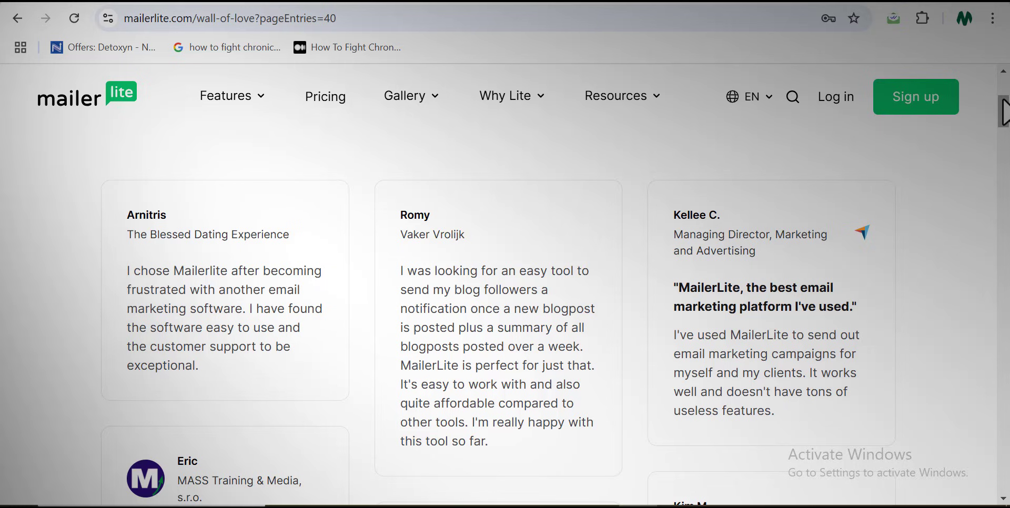
scroll(1005, 112, "down", 1)
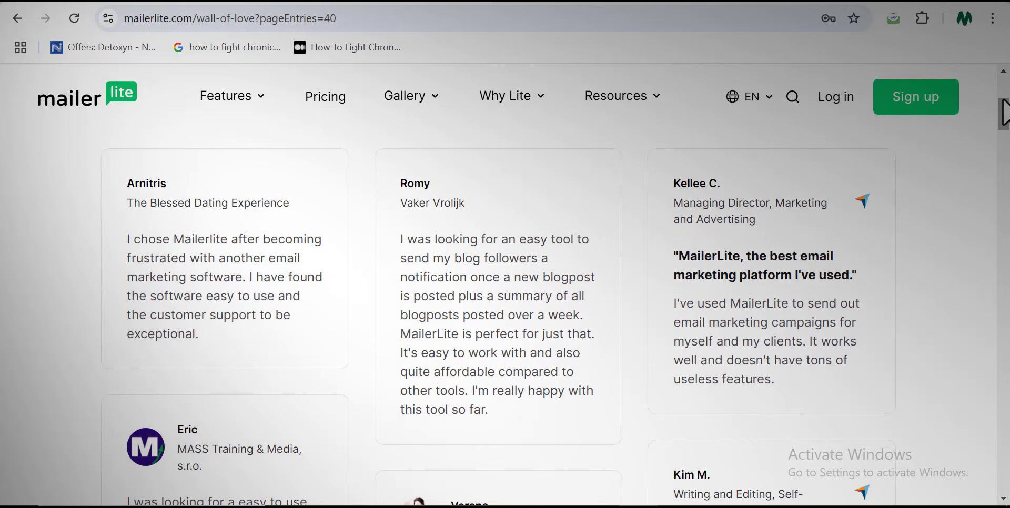
scroll(1005, 112, "down", 1)
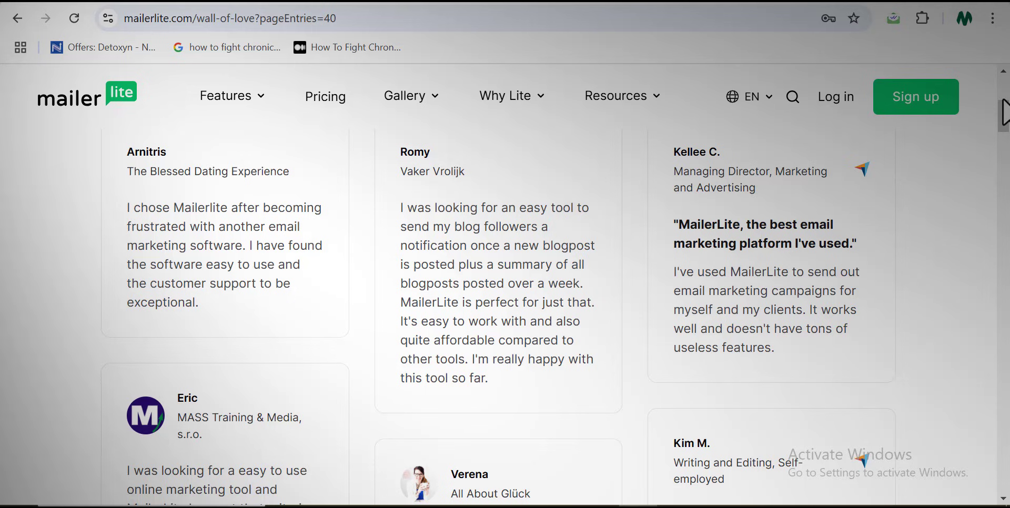
scroll(1005, 112, "down", 1)
scroll(1005, 112, "down", 1)
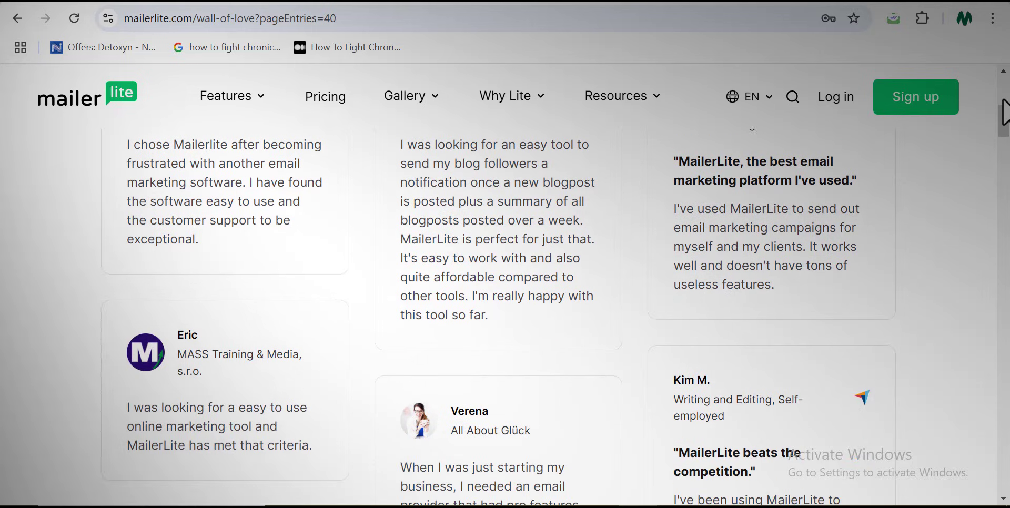
scroll(1005, 112, "down", 1)
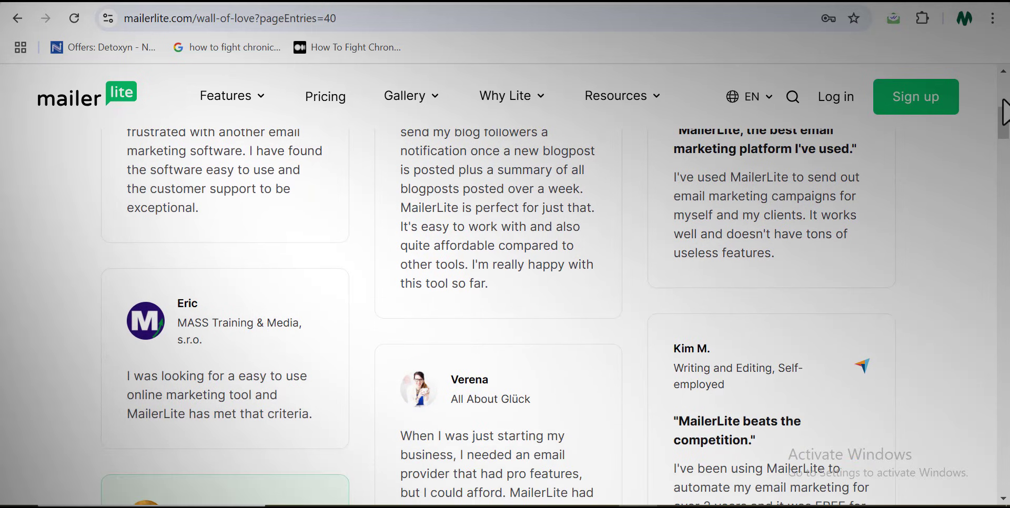
scroll(1005, 112, "down", 1)
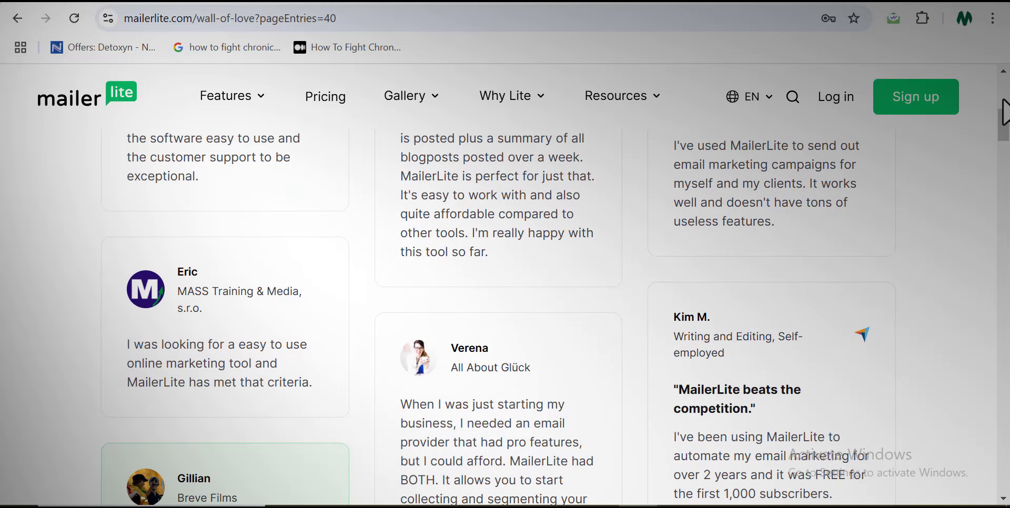
scroll(1005, 112, "down", 1)
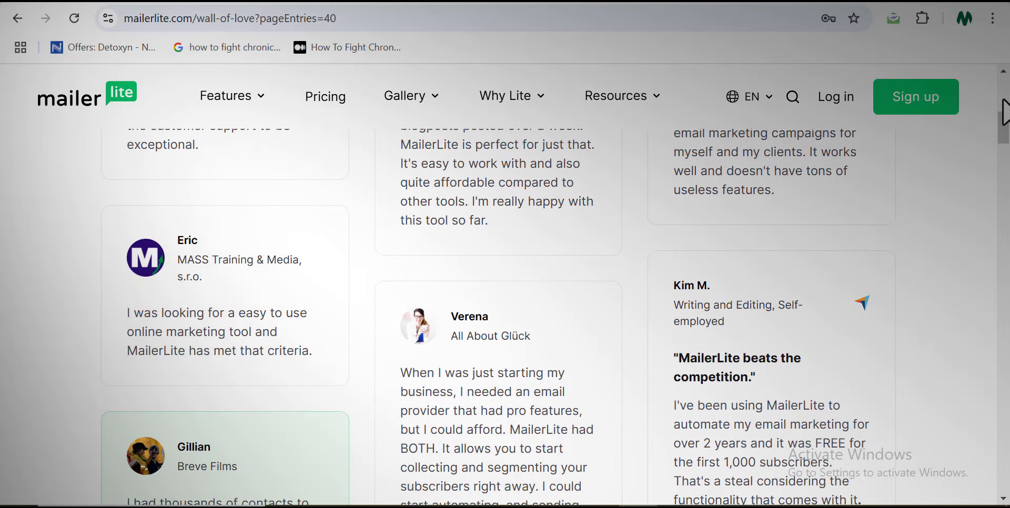